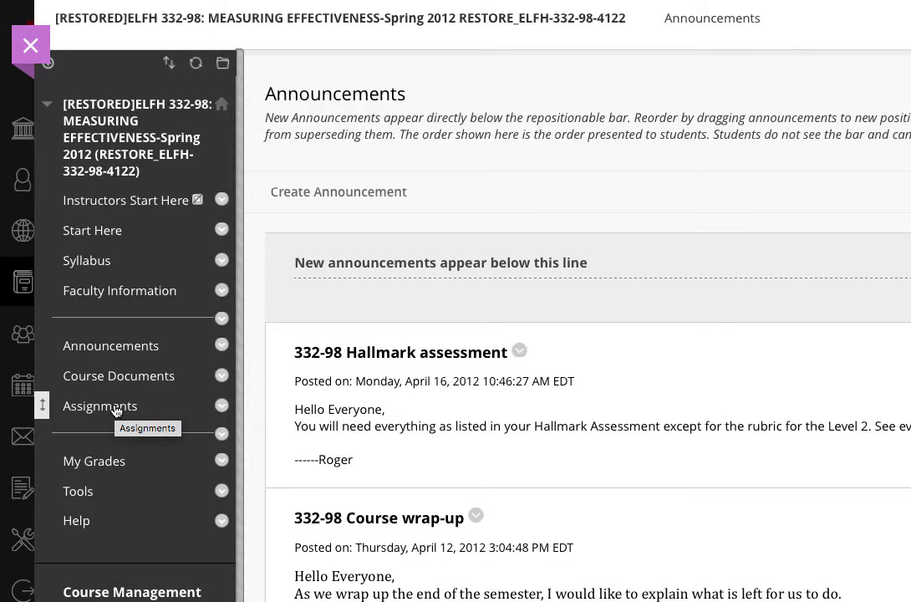
- Go to the course's Assignments page and show the Build Content options
left_click(117, 407)
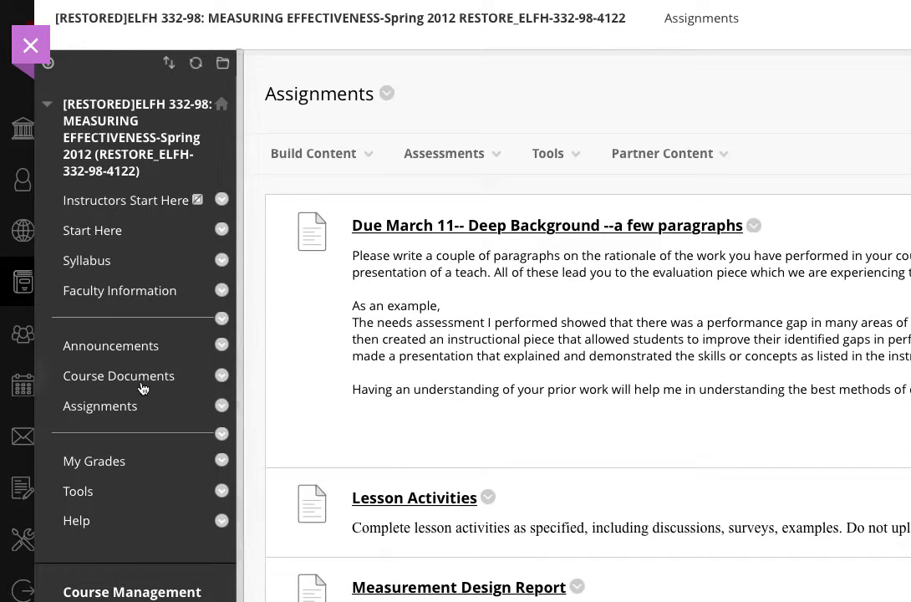
left_click(318, 164)
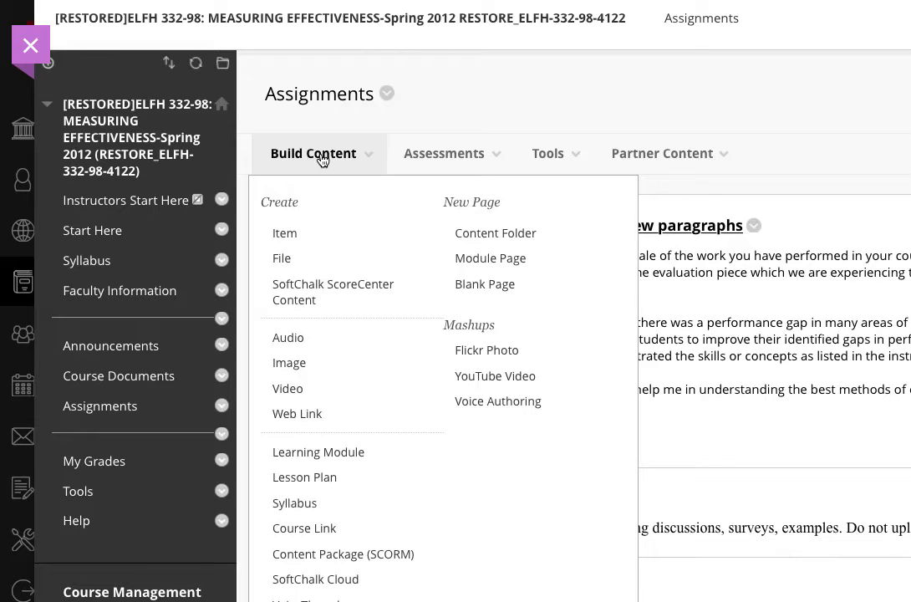
- Pick Assignment from the Assessments menu to open the Create Assignment form
left_click(418, 156)
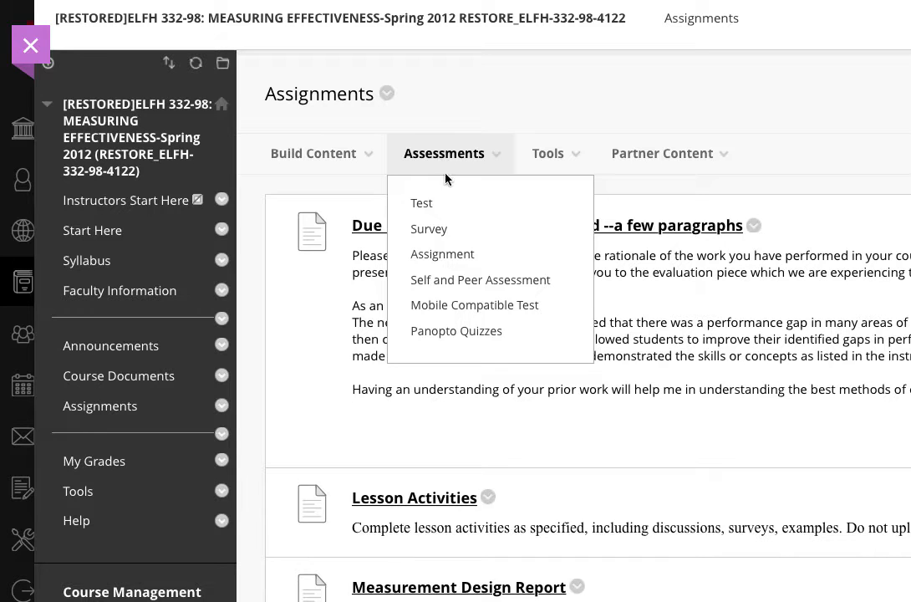
left_click(458, 258)
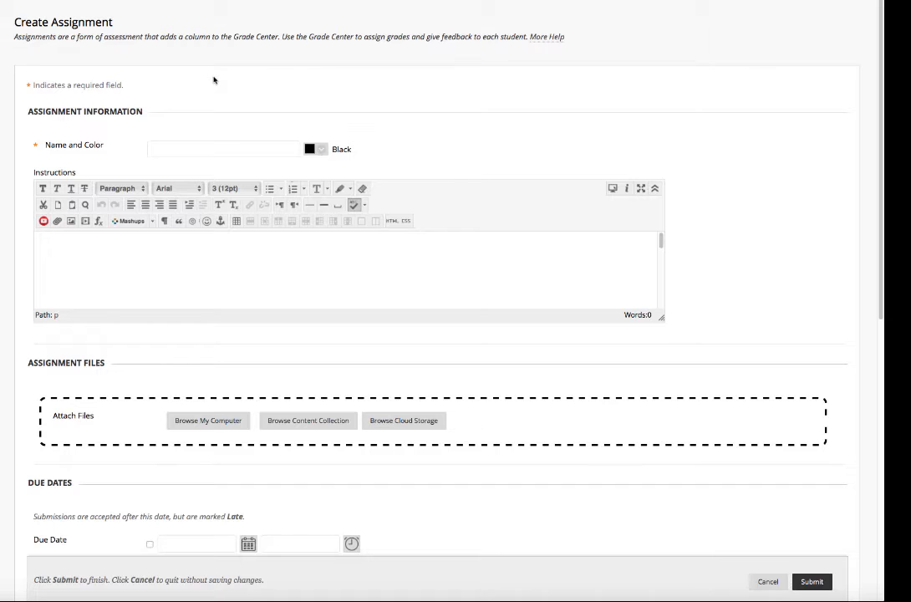
- Enter 'Test' as the assignment name and 'Instructions' as its instruction text
left_click(199, 148)
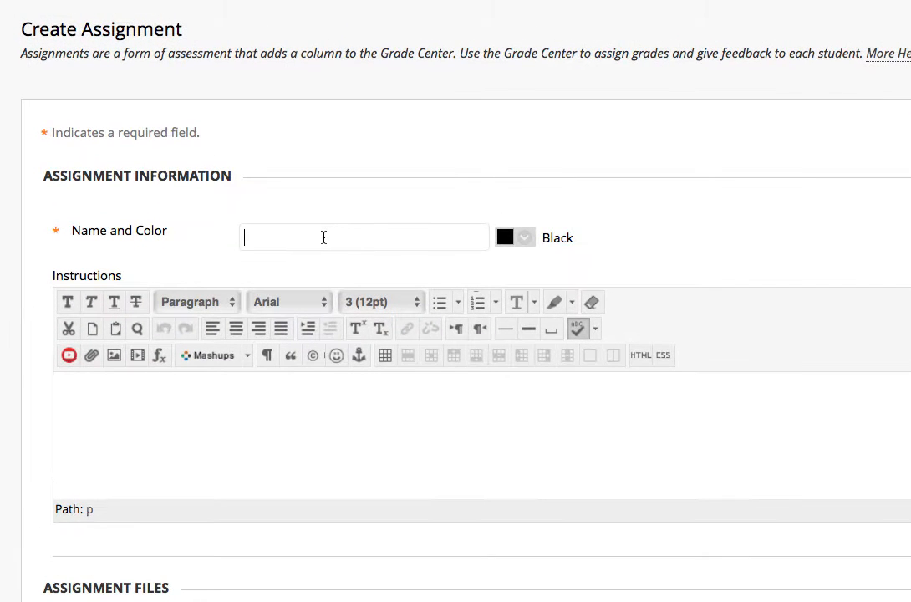
type("Test")
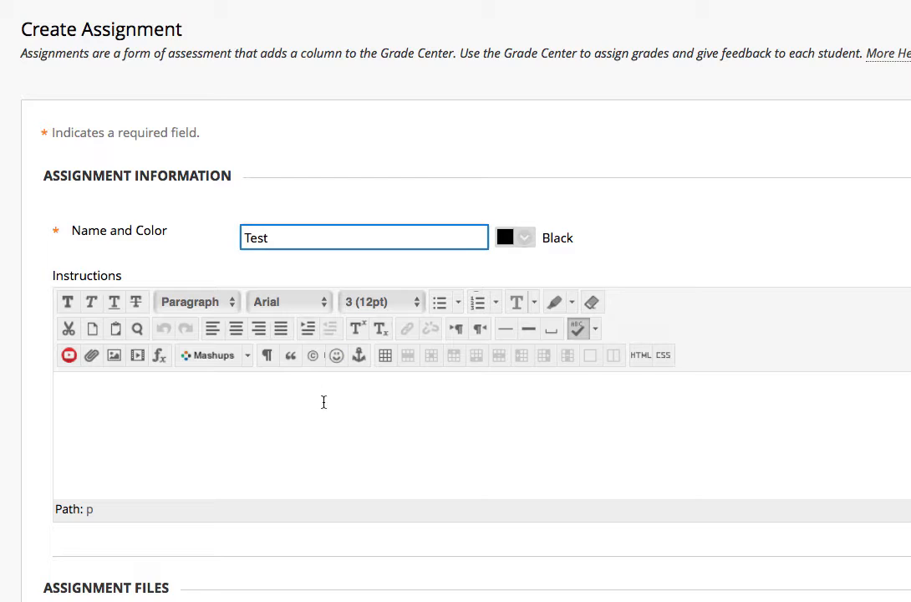
left_click(318, 434)
type("Instr")
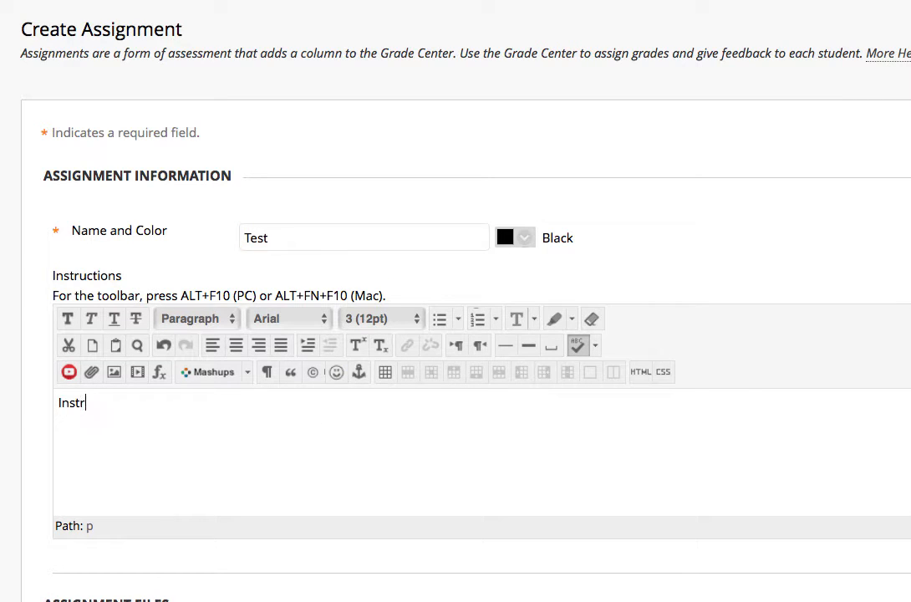
type("uctions")
scroll(475, 474, "down", 4)
scroll(476, 474, "down", 1)
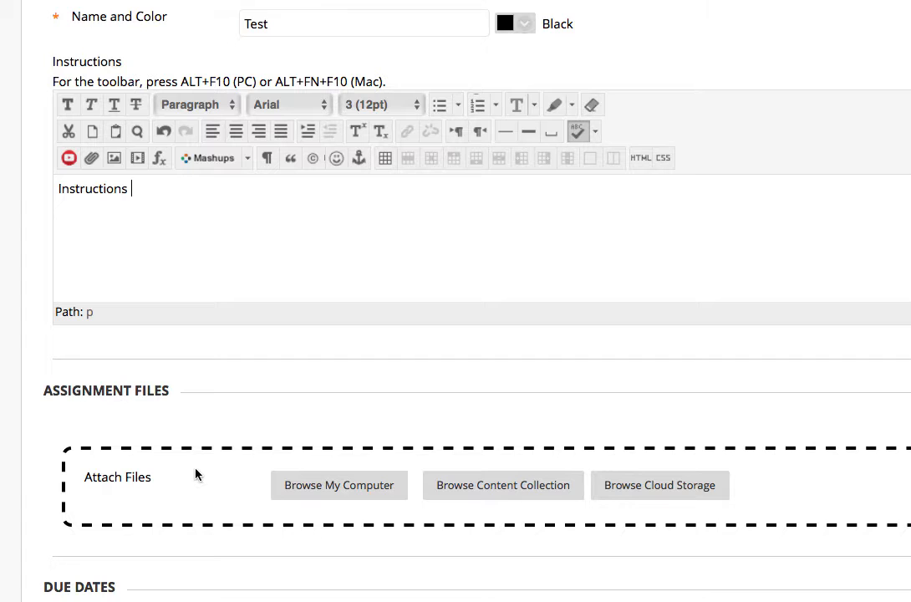
scroll(197, 473, "up", 1)
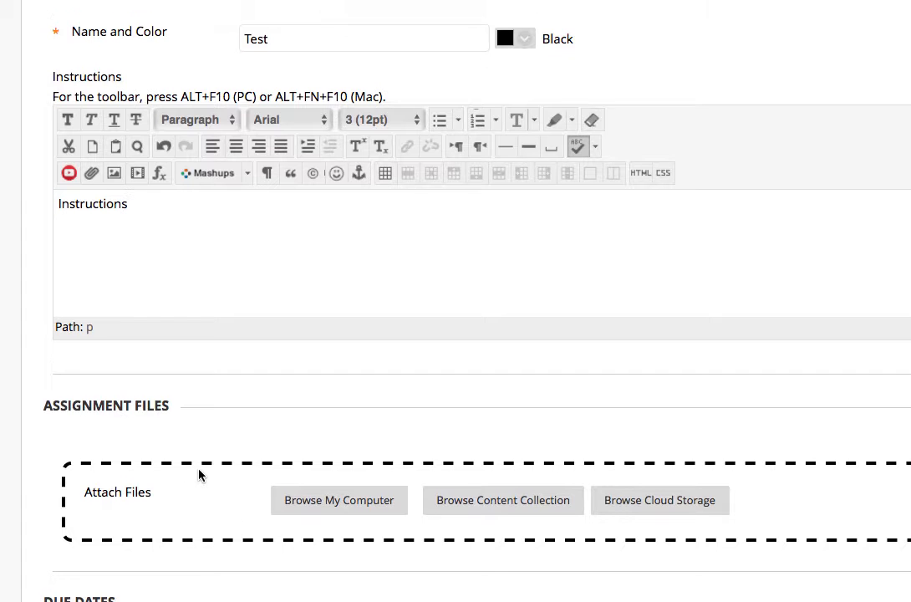
- Attach sample contract.tiff from the computer to the assignment
left_click(358, 502)
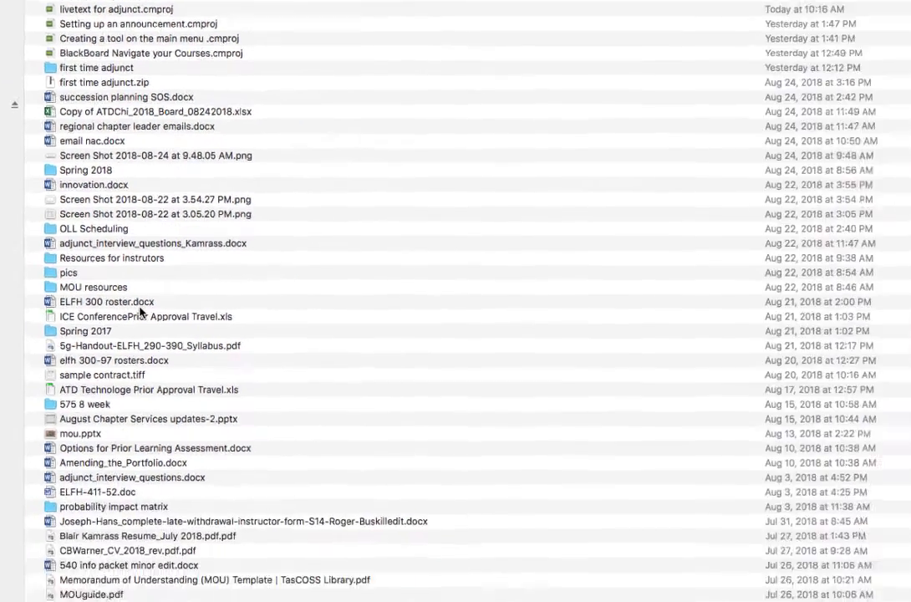
left_click(227, 485)
left_click(863, 566)
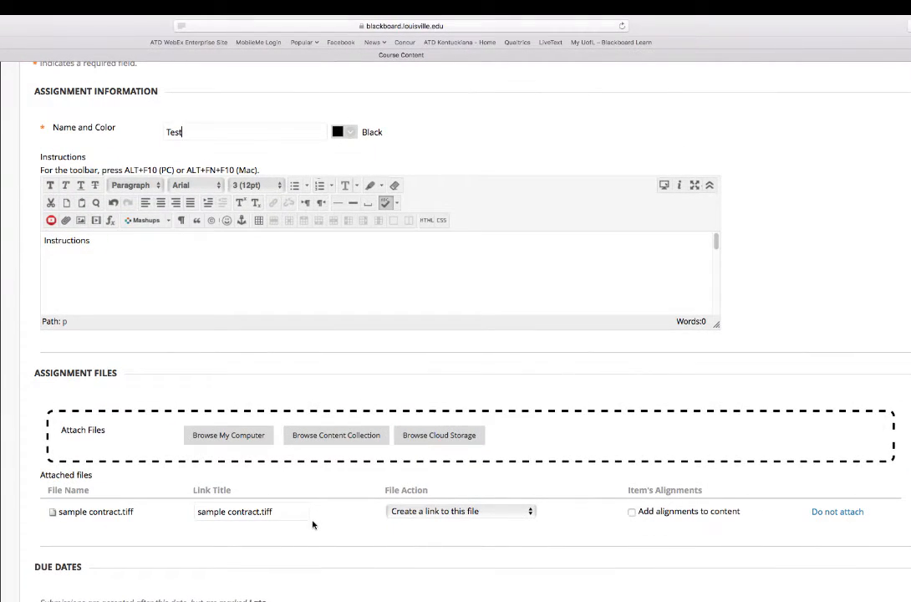
scroll(313, 525, "down", 10)
left_click(211, 403)
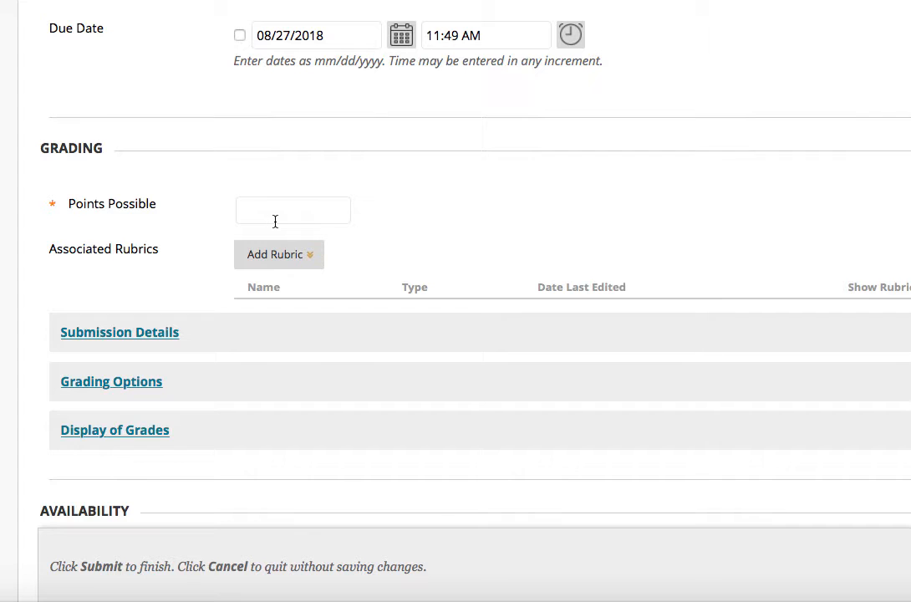
- Enter 5 as Points Possible and expand the Submission Details section
type("5")
mouse_move(301, 259)
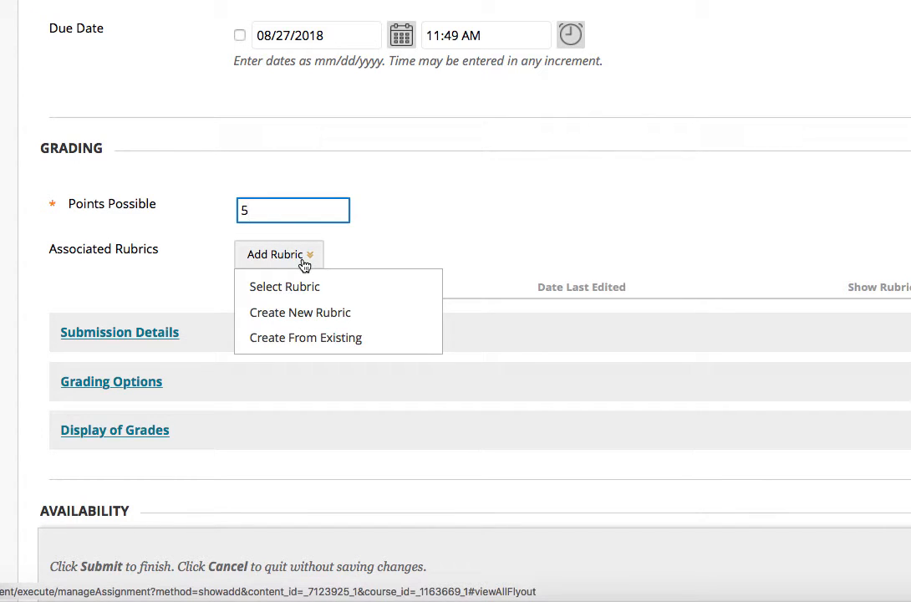
left_click(162, 341)
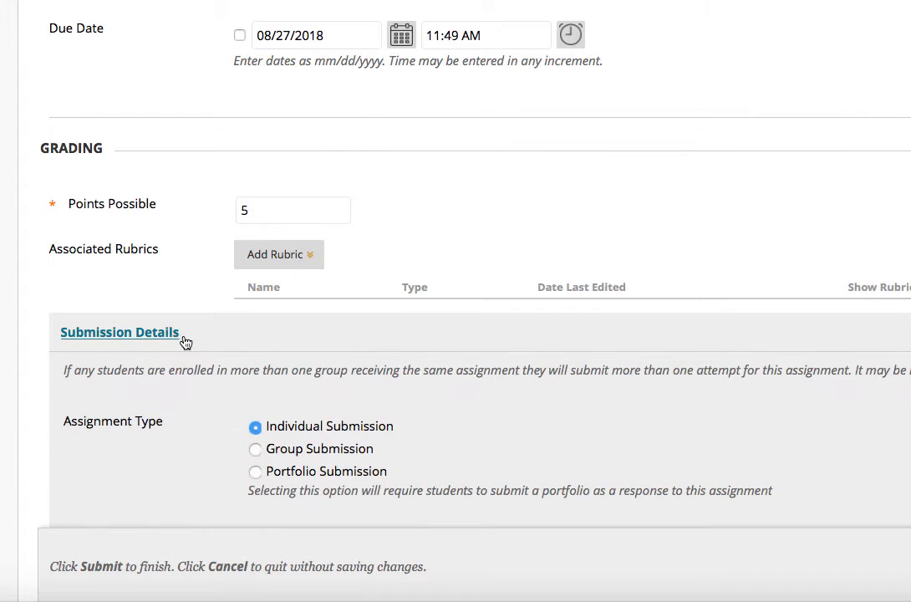
- Uncheck the SafeAssign originality report and plagiarism options, keeping Single Attempt
scroll(729, 98, "down", 5)
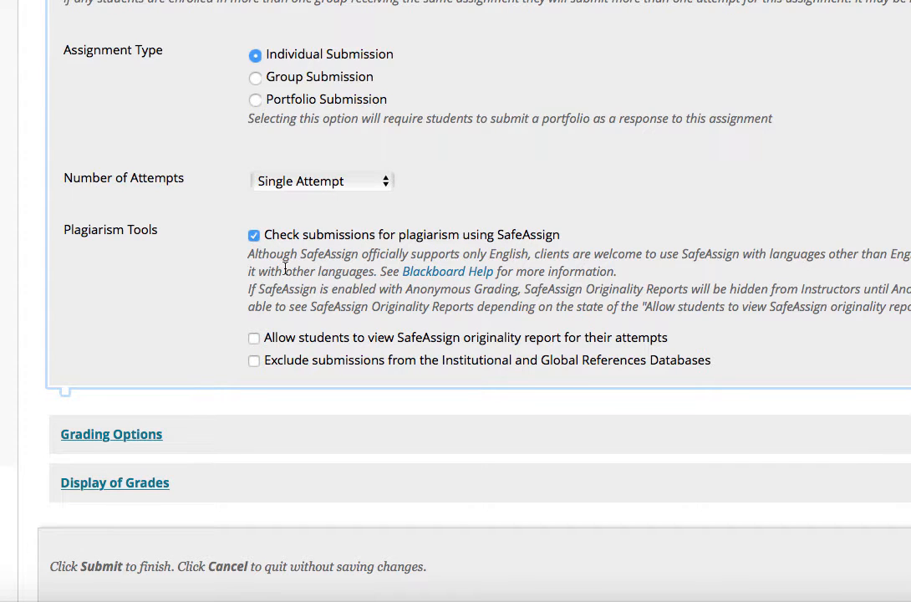
scroll(285, 267, "down", 2)
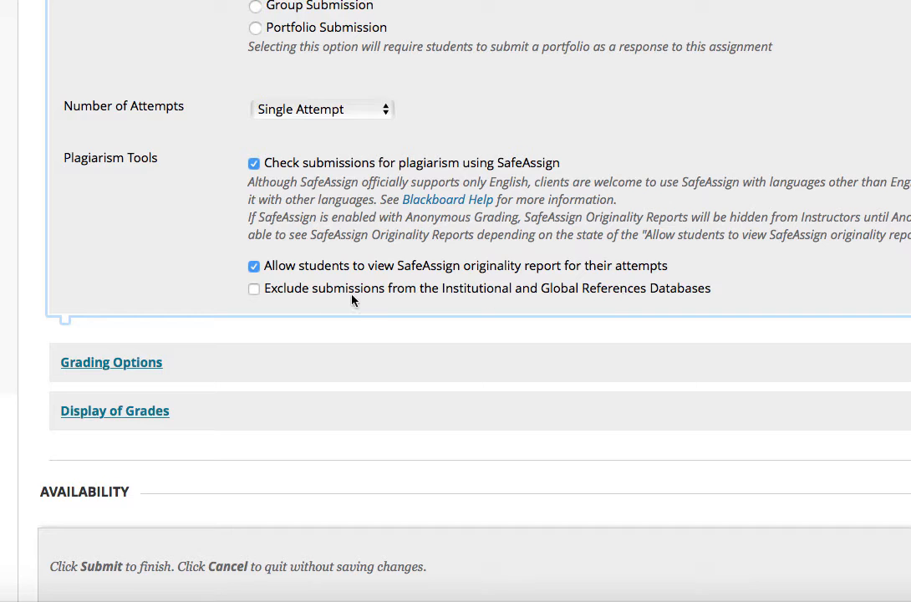
left_click(254, 267)
left_click(253, 164)
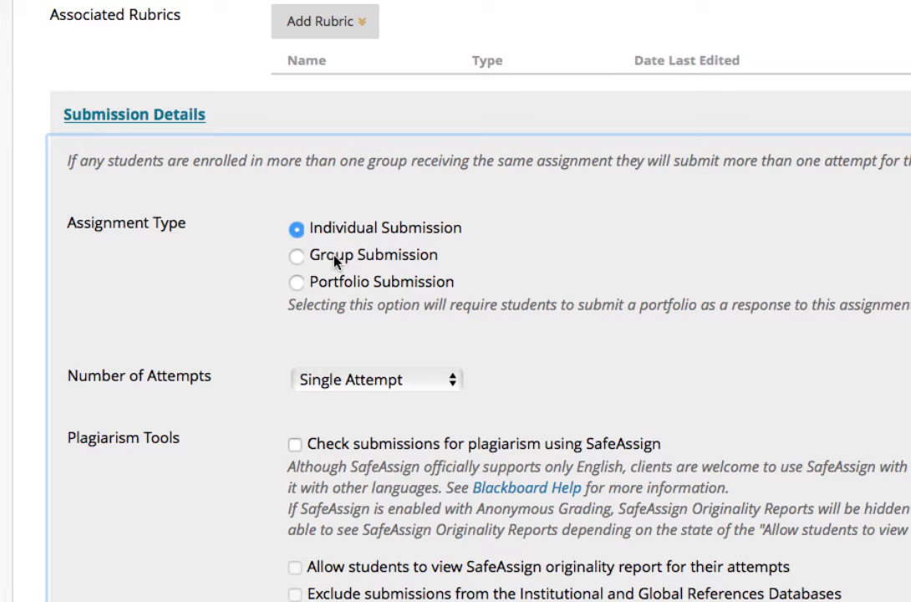
left_click(456, 385)
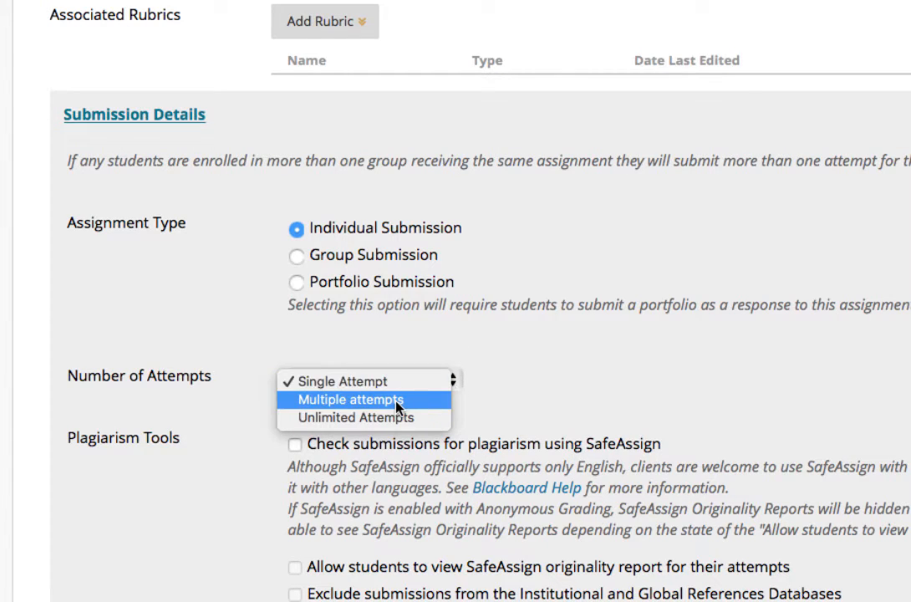
left_click(521, 376)
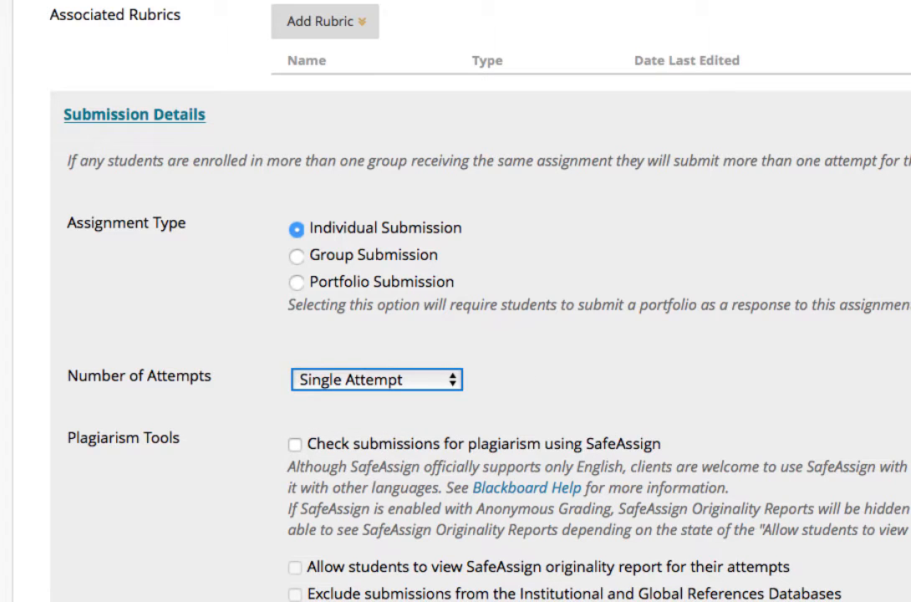
scroll(152, 331, "down", 5)
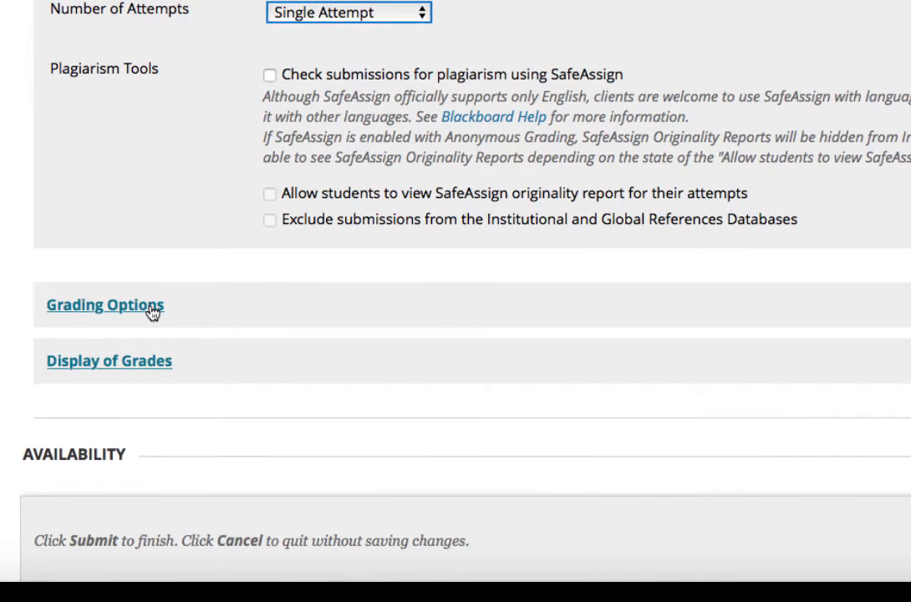
- Expand Grading Options and Display of Grades, leaving the primary grade display as Score
left_click(157, 310)
scroll(521, 325, "down", 5)
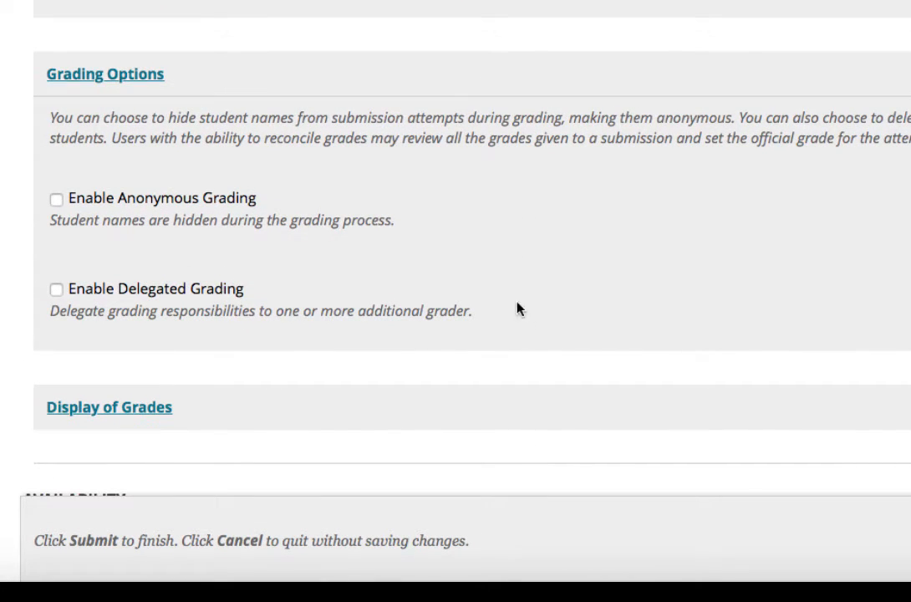
scroll(247, 226, "down", 3)
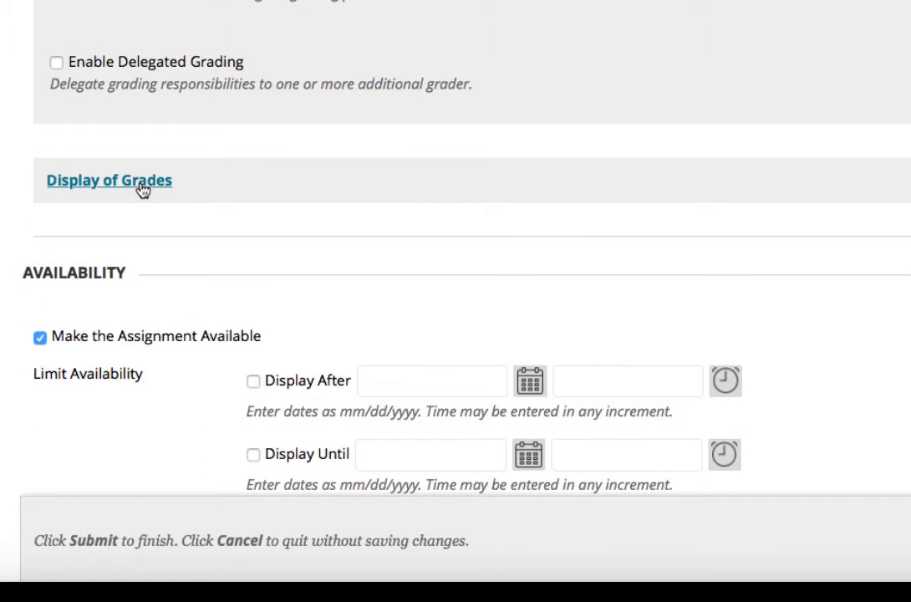
left_click(142, 189)
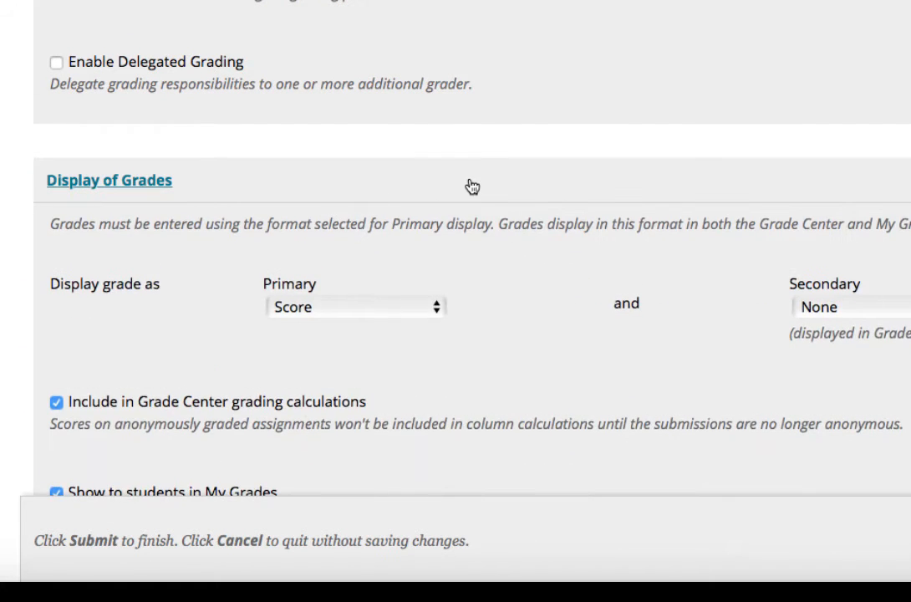
scroll(472, 185, "down", 5)
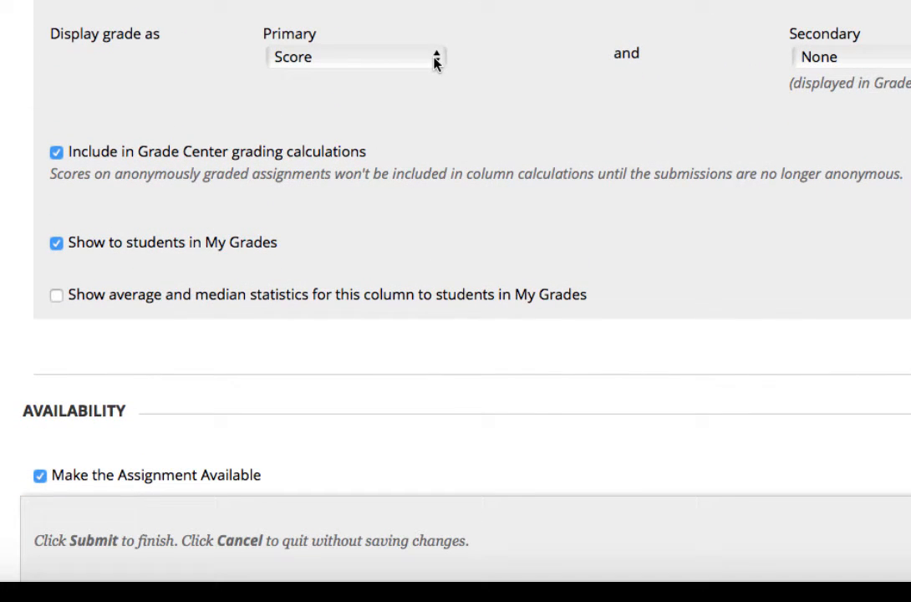
left_click(435, 58)
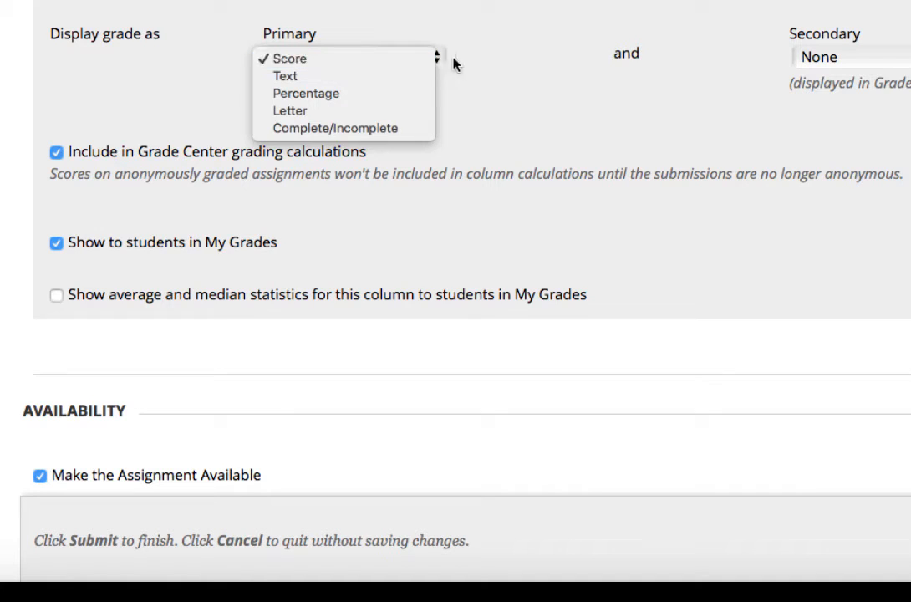
left_click(517, 68)
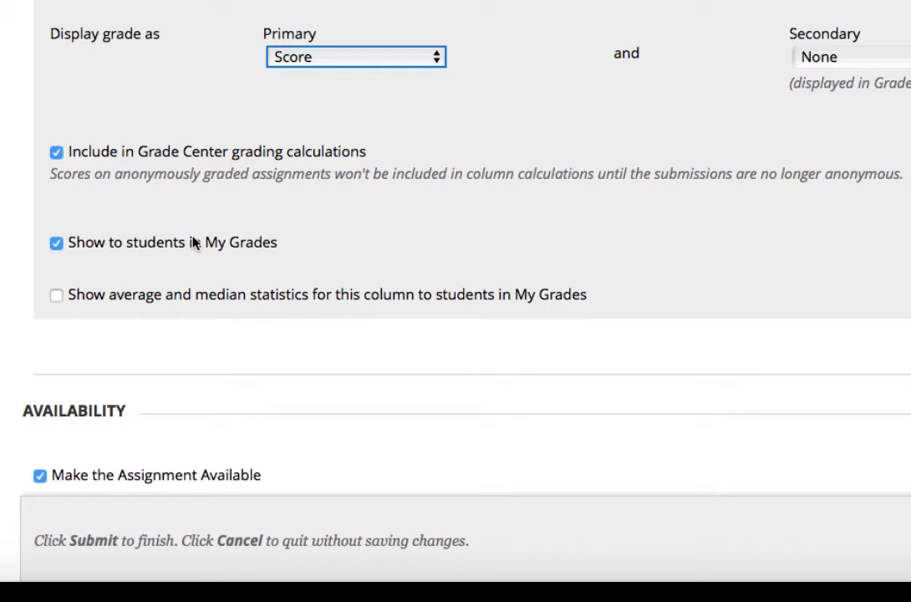
scroll(174, 295, "down", 5)
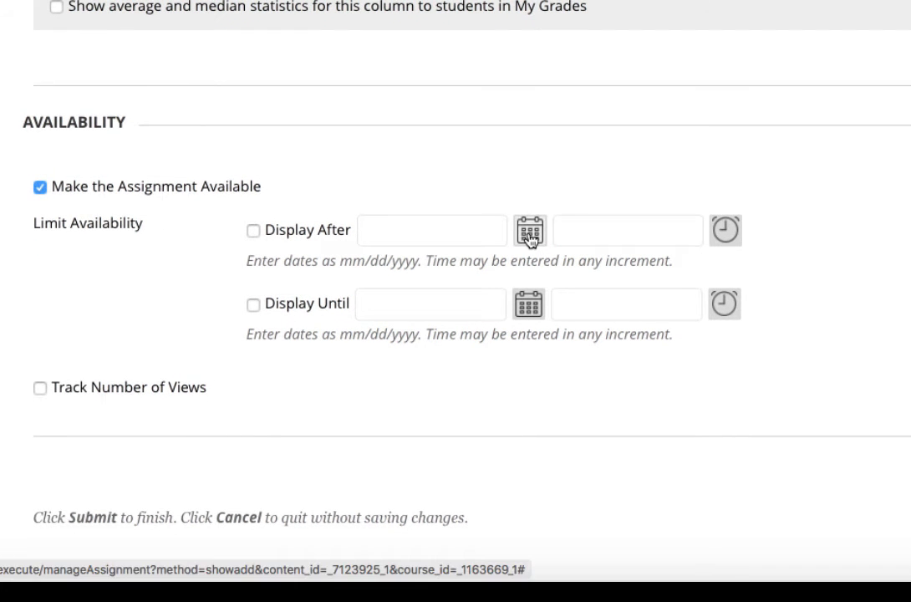
- Set availability dates 08/27/2018 11:52 AM to 08/28/2018 11:59 PM, with Display After/Until unchecked
left_click(254, 231)
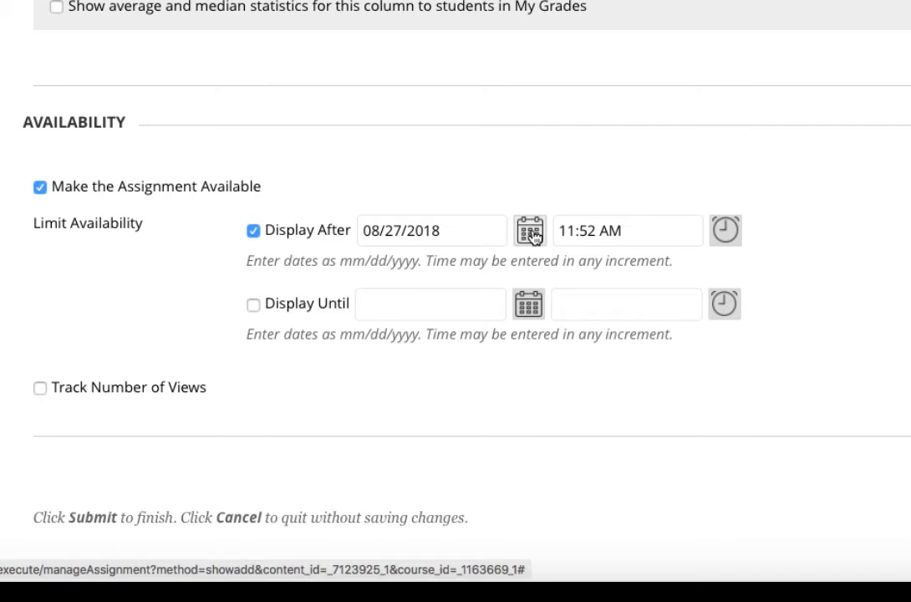
scroll(530, 237, "up", 1)
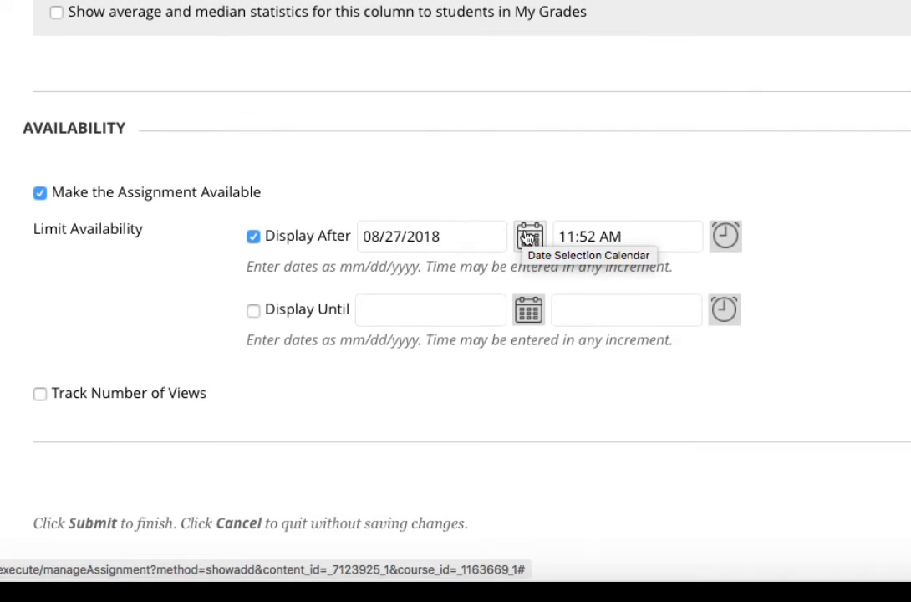
left_click(525, 237)
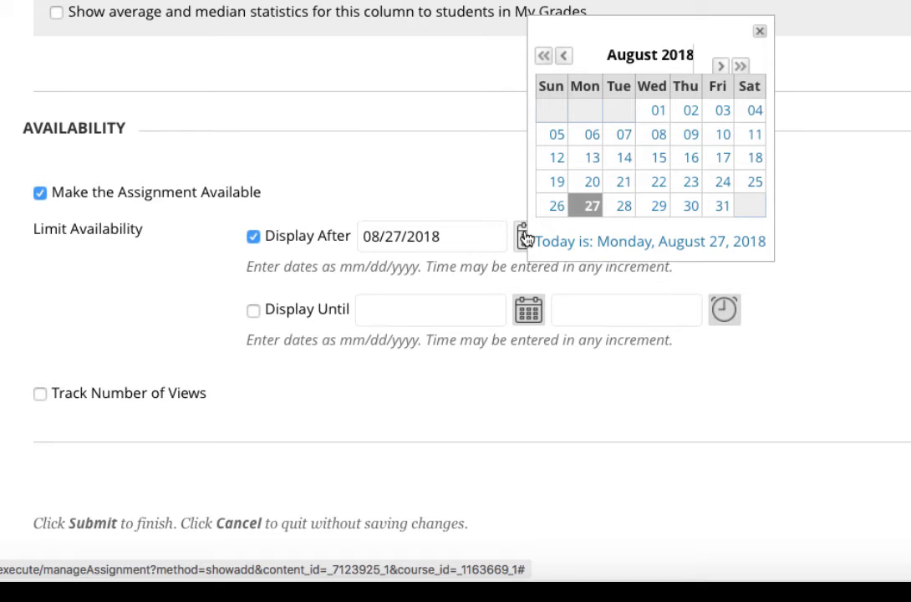
left_click(356, 197)
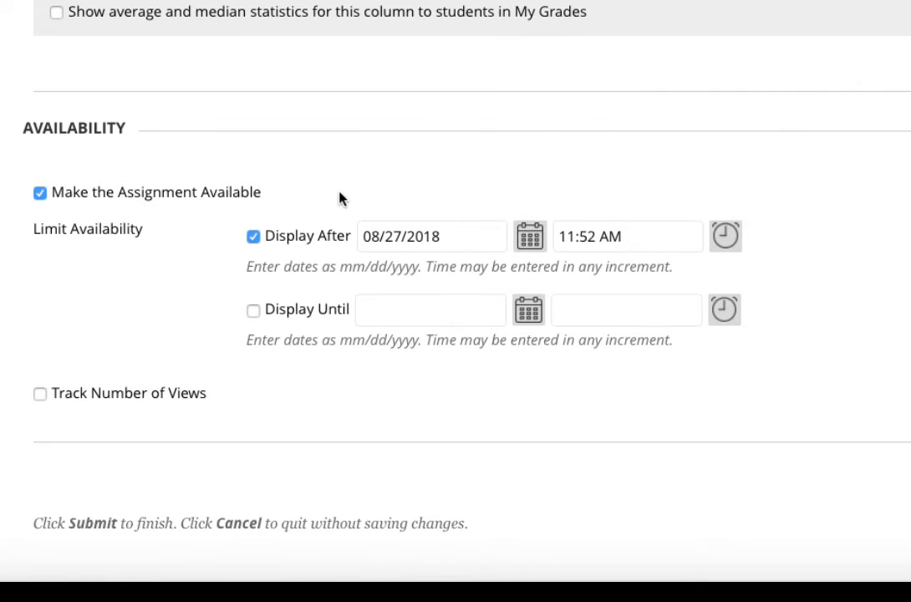
left_click(253, 312)
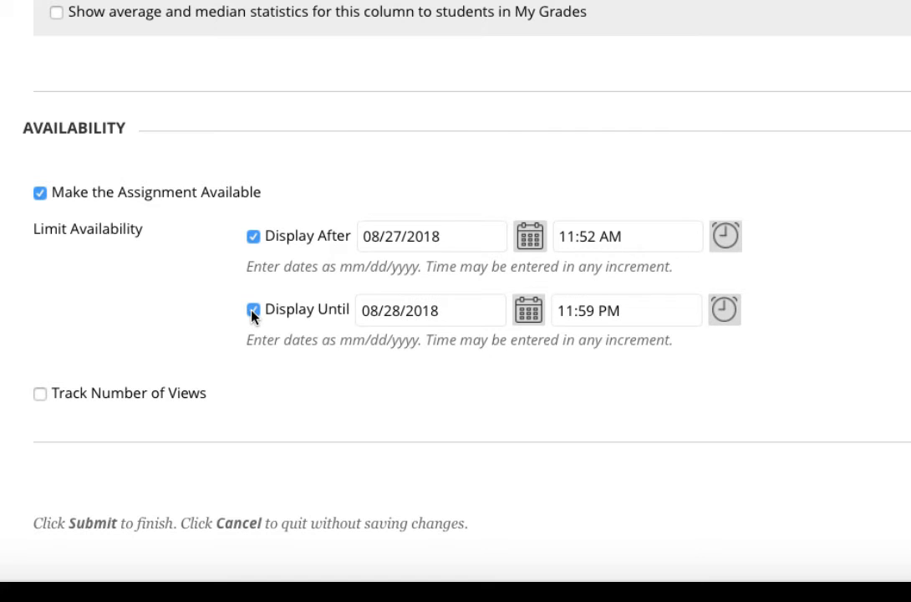
left_click(529, 312)
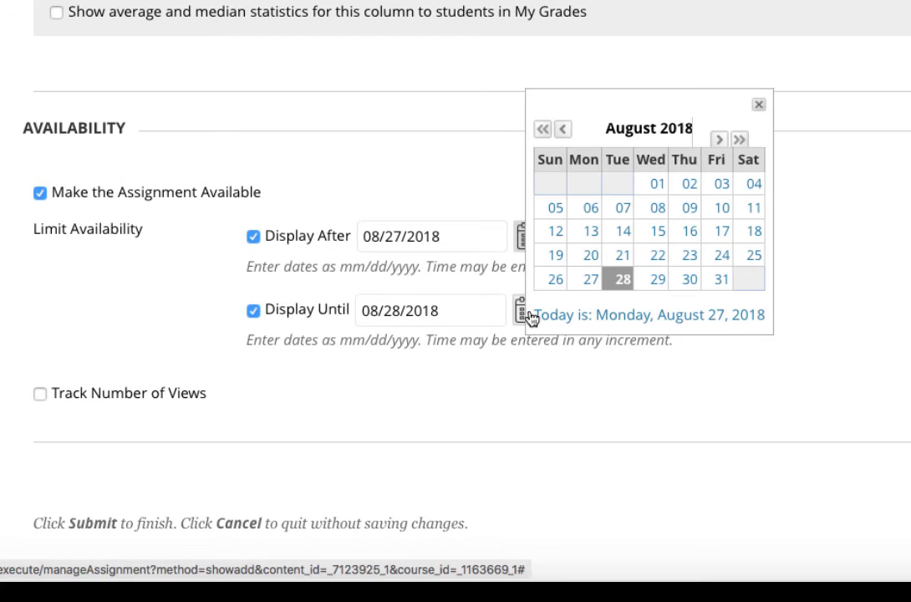
left_click(285, 315)
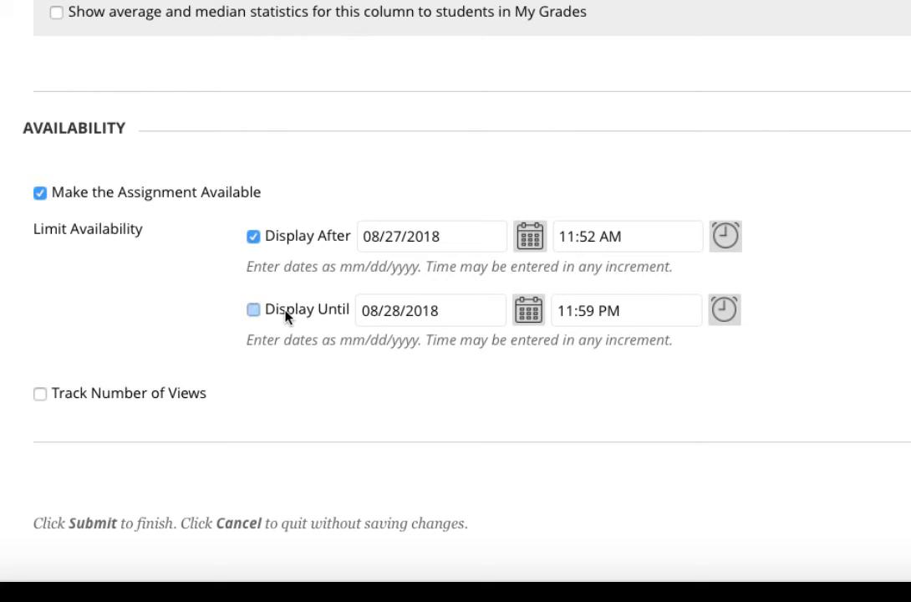
left_click(255, 237)
scroll(254, 240, "down", 2)
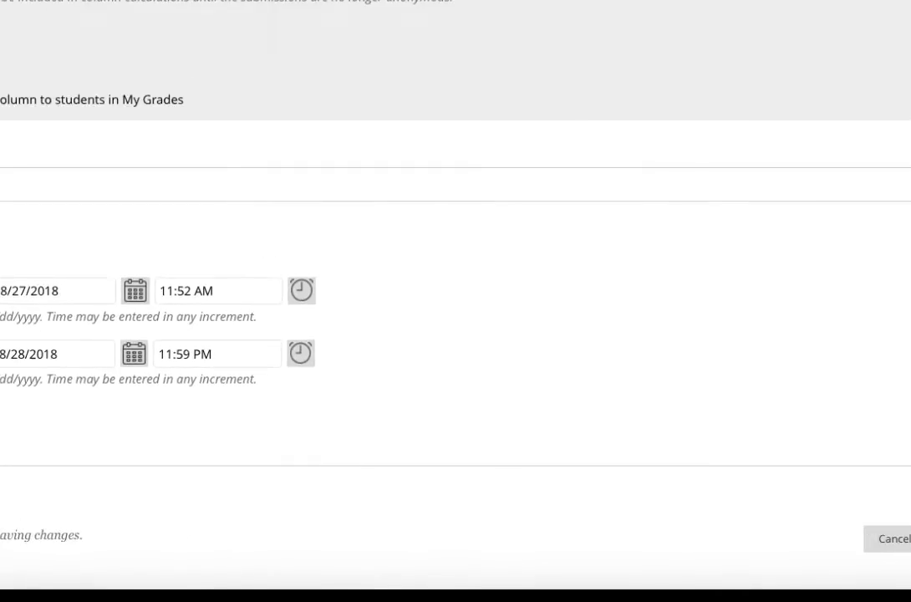
- Submit the completed Create Assignment form for Test
scroll(587, 335, "up", 5)
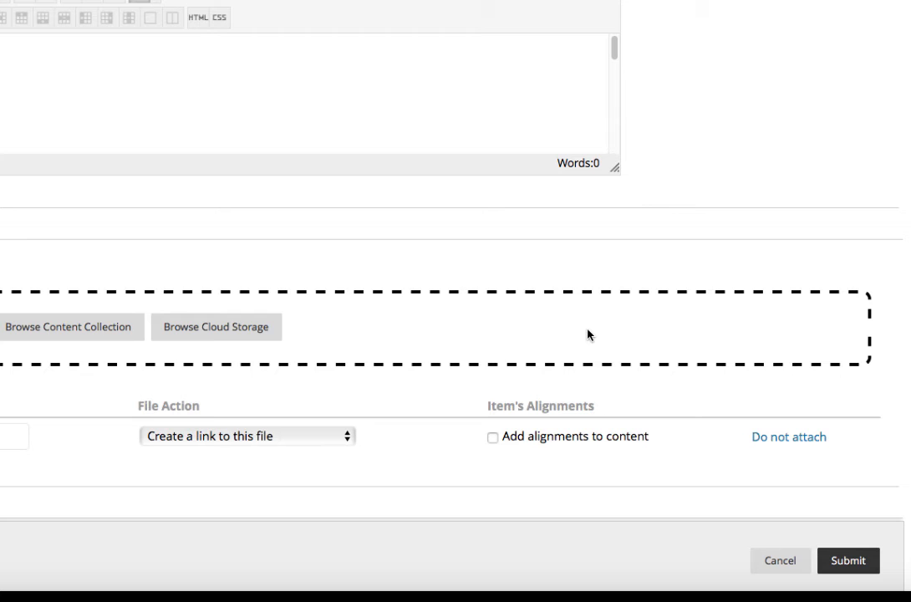
scroll(588, 334, "down", 5)
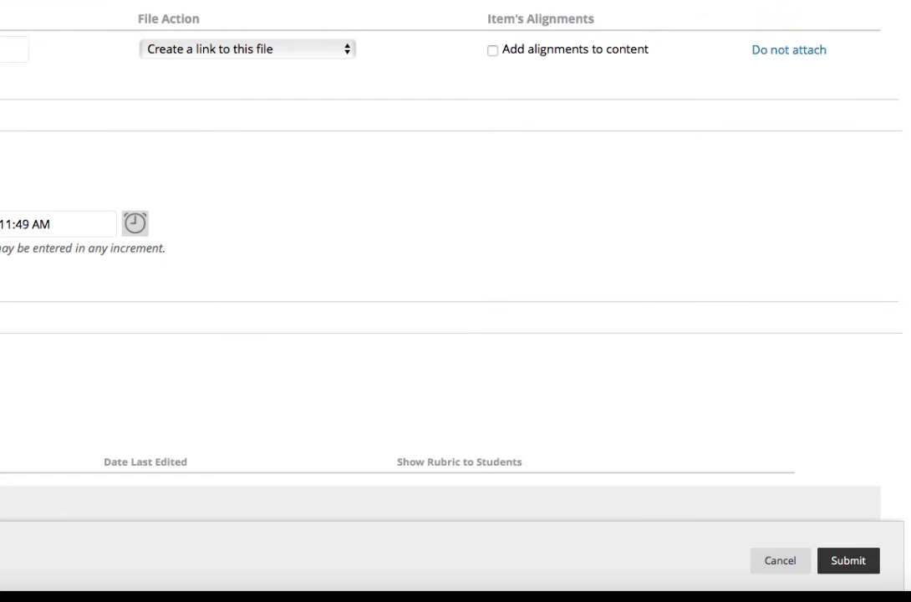
left_click(849, 560)
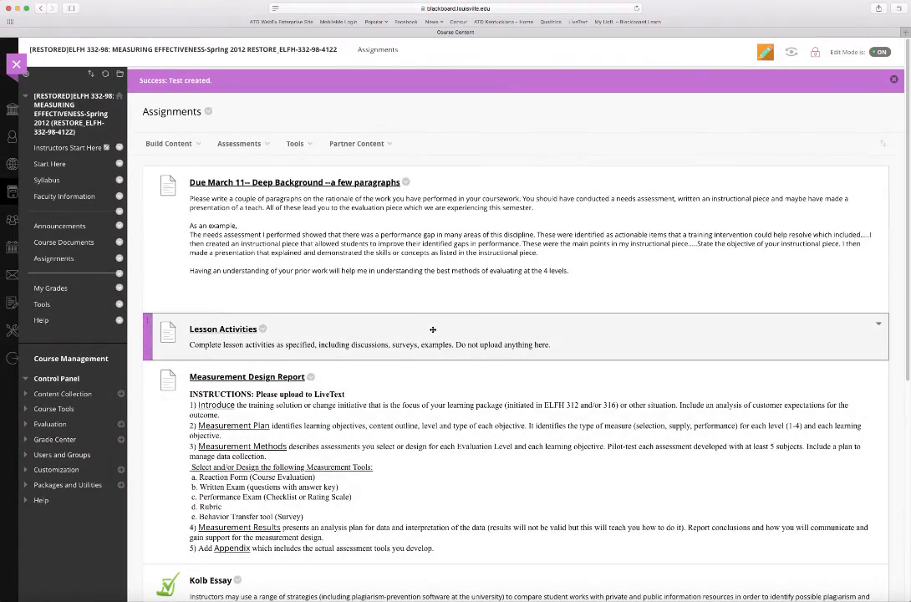
scroll(433, 330, "down", 5)
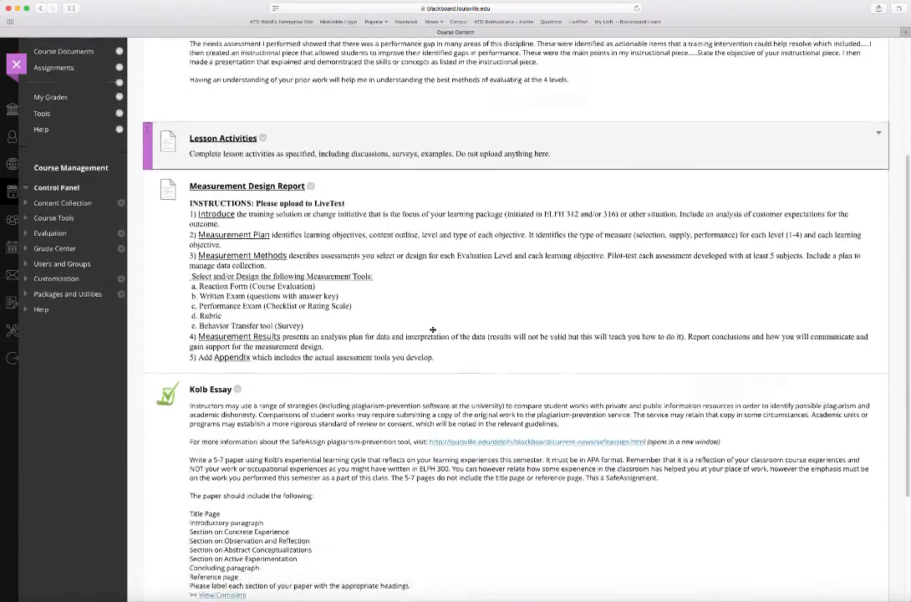
scroll(433, 330, "down", 3)
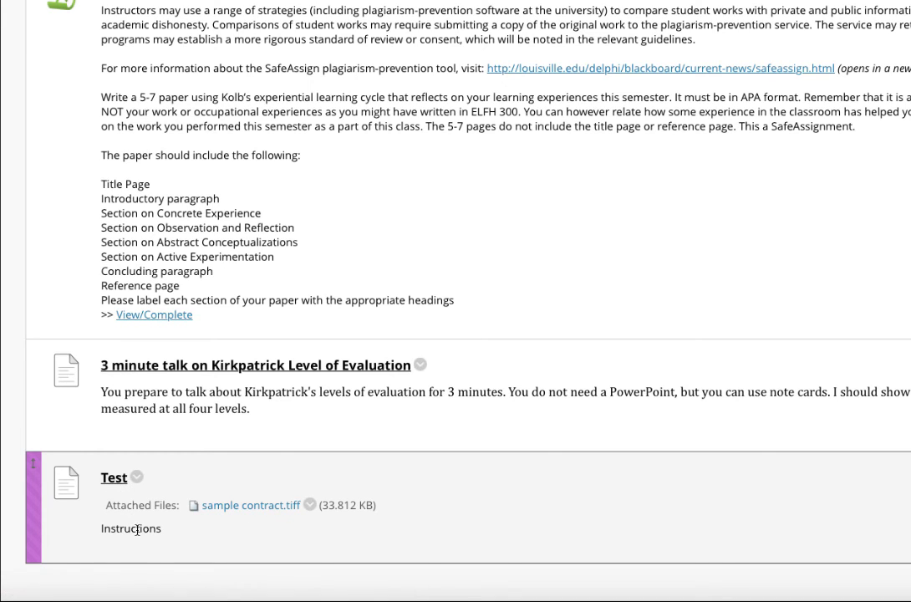
left_click(112, 484)
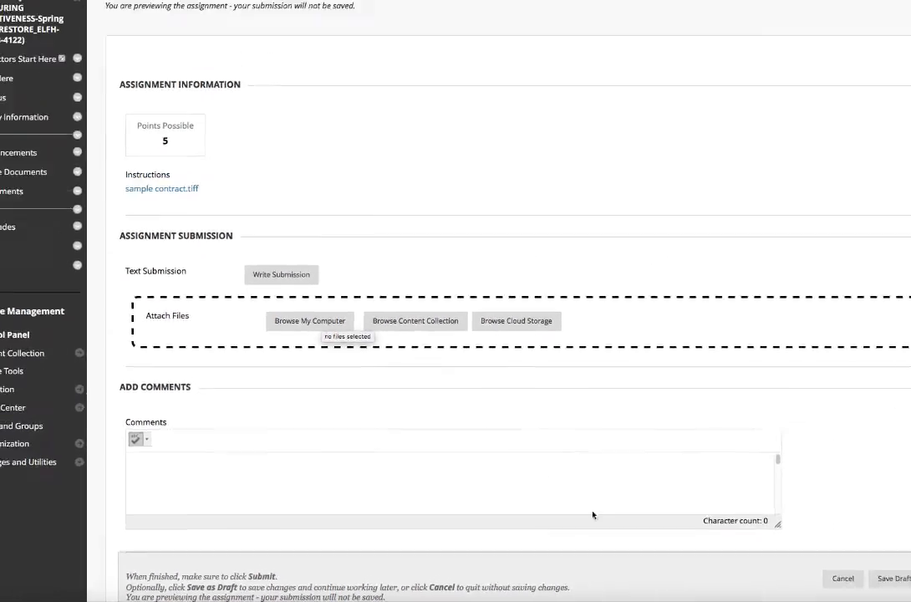
left_click(762, 583)
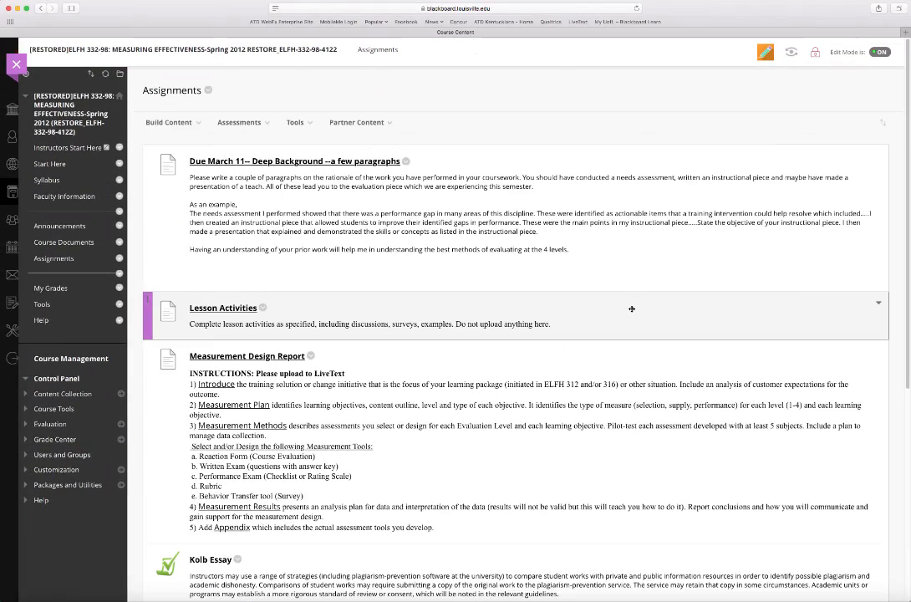